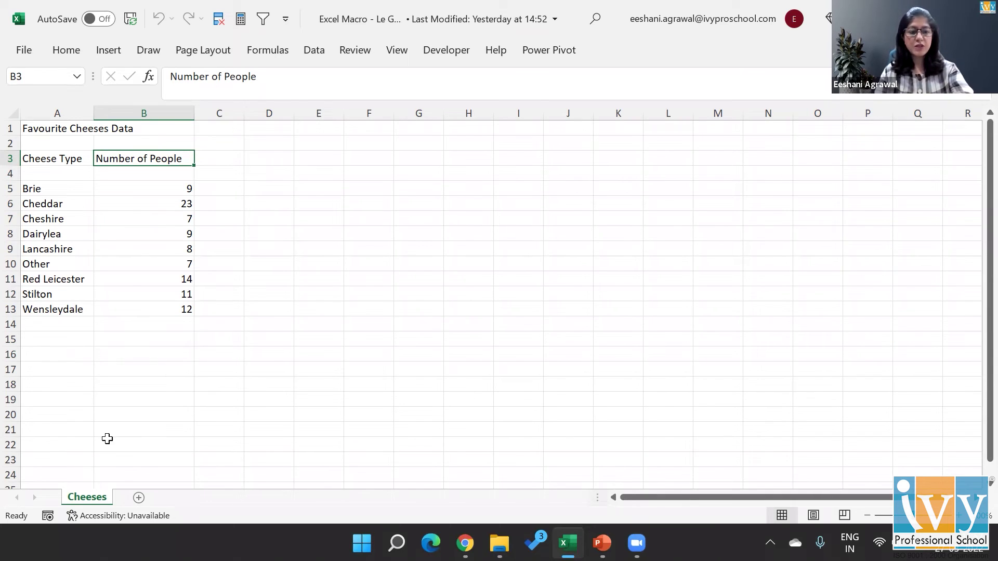
# Step: Create a copy of the Cheeses sheet within the same workbook, placed before the original sheet
pyautogui.rightClick(102, 498)
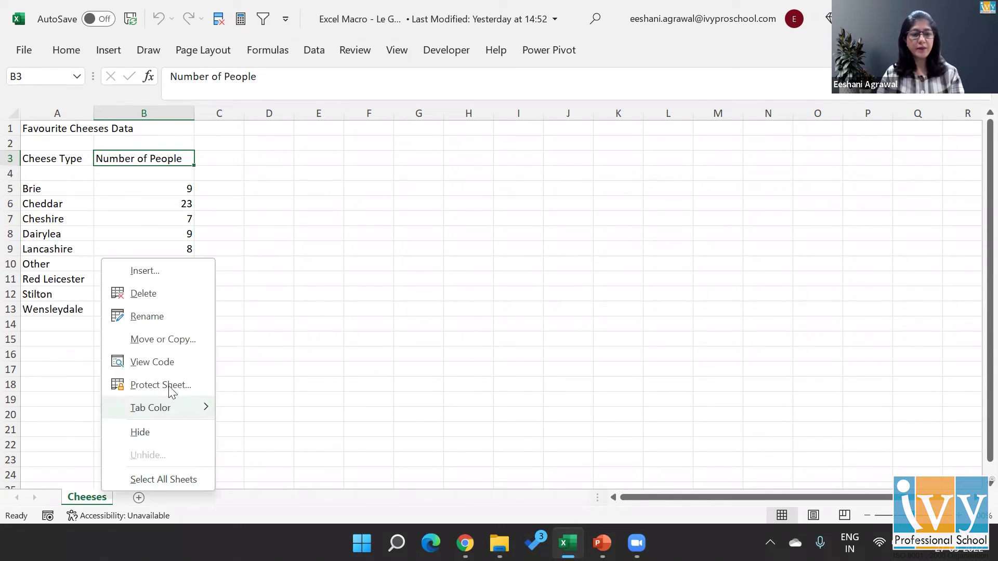
pyautogui.click(176, 341)
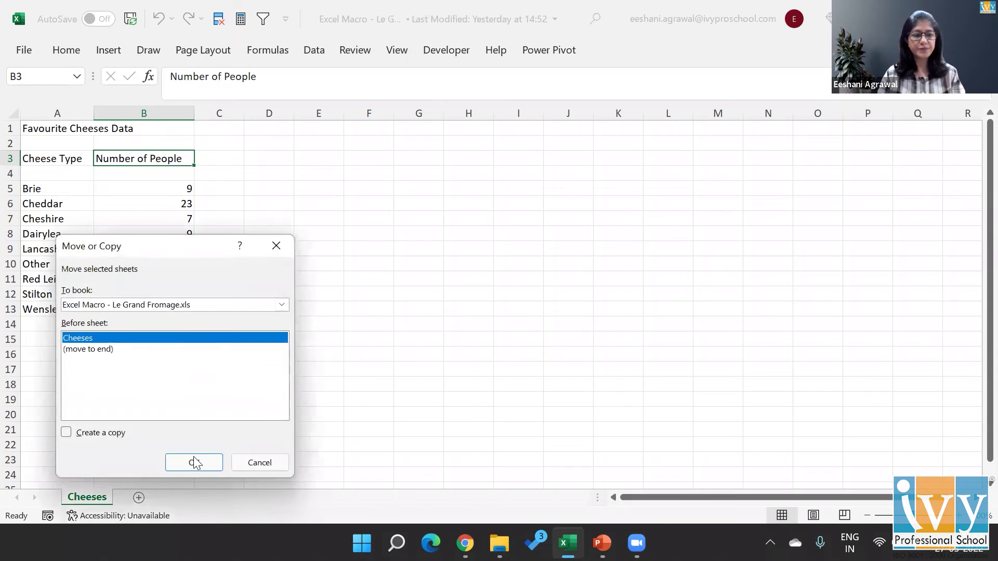
pyautogui.click(117, 438)
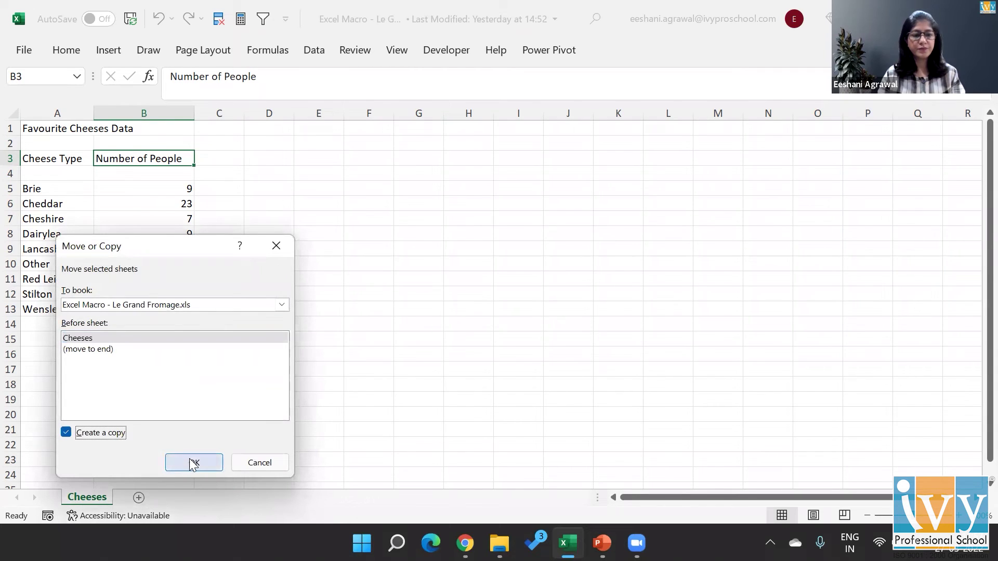
pyautogui.click(193, 461)
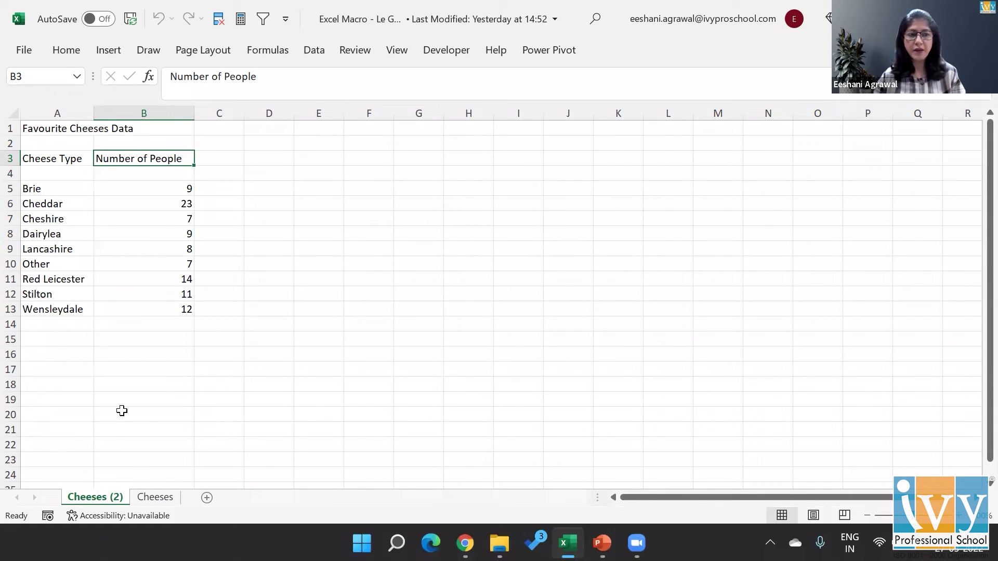
# Step: From cell A3, start recording a macro named CheeseTableFormat, assigned to Ctrl+Shift+Q and stored in This Workbook
pyautogui.click(73, 160)
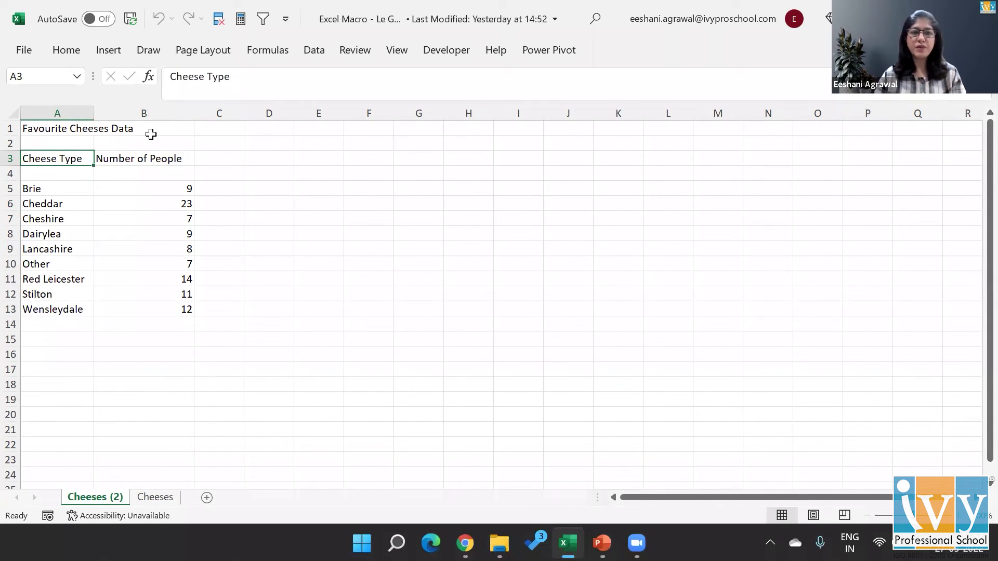
pyautogui.click(396, 57)
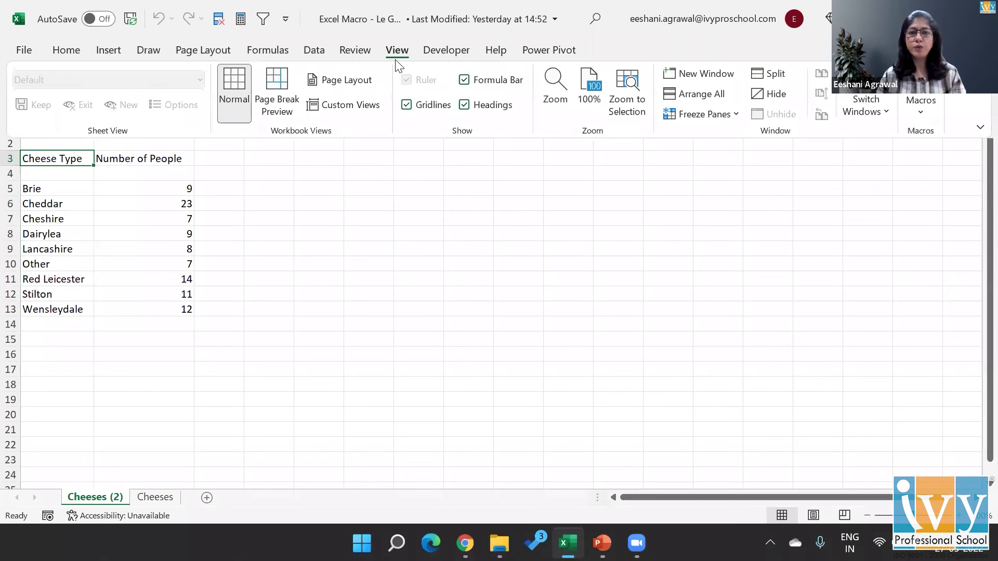
pyautogui.click(920, 106)
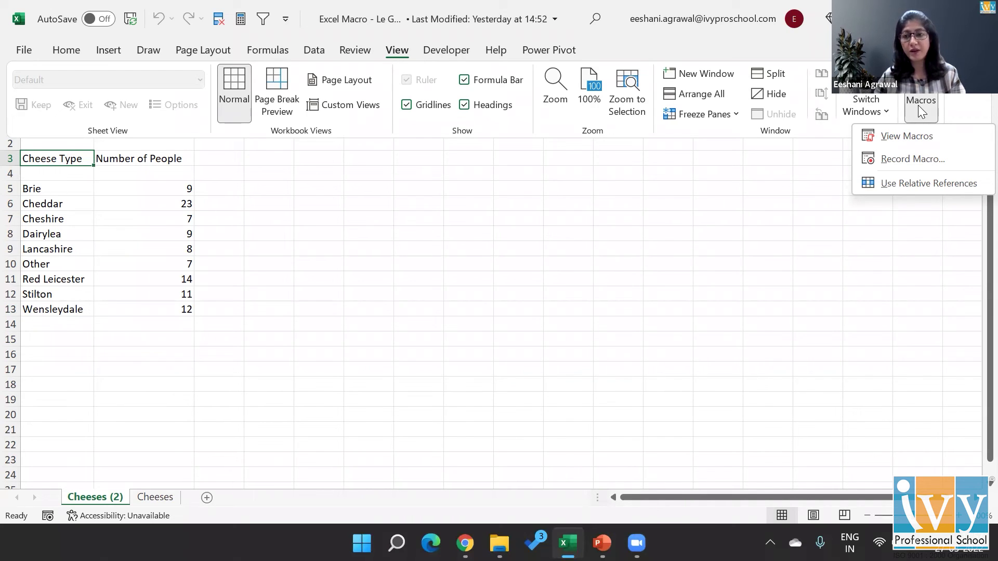
pyautogui.click(914, 160)
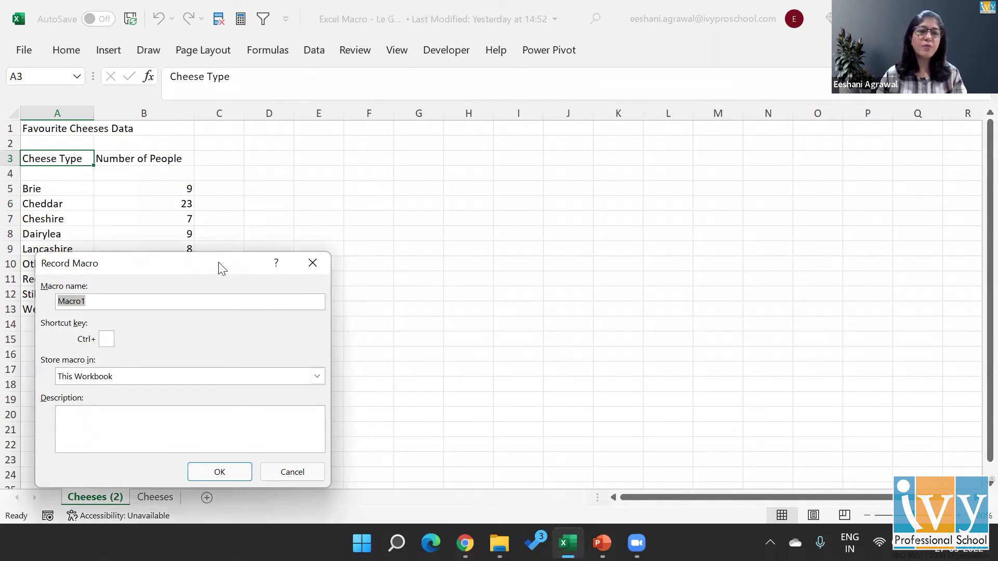
pyautogui.moveTo(228, 268); pyautogui.dragTo(497, 195)
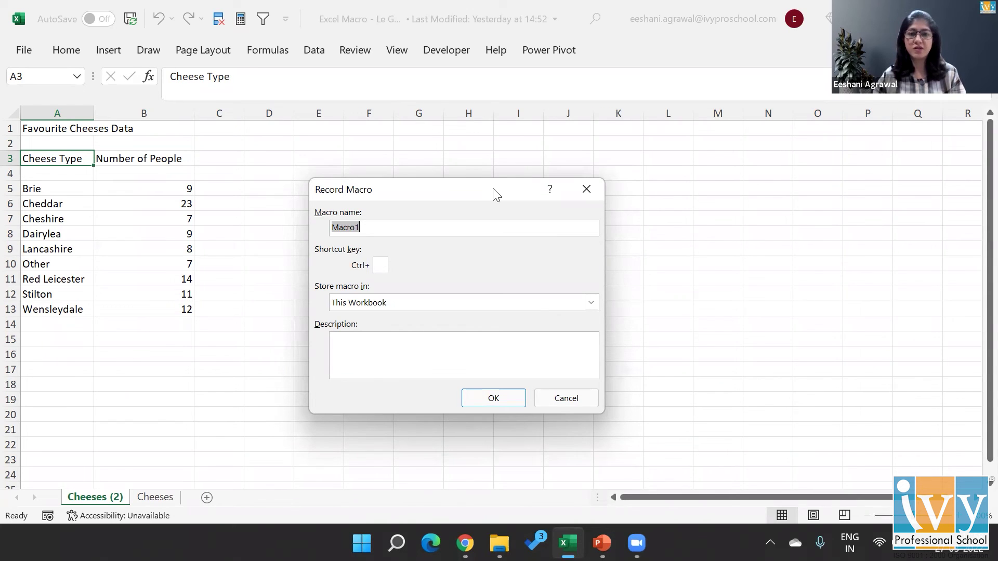
pyautogui.write('Ta')
pyautogui.write('CheeseTableForma')
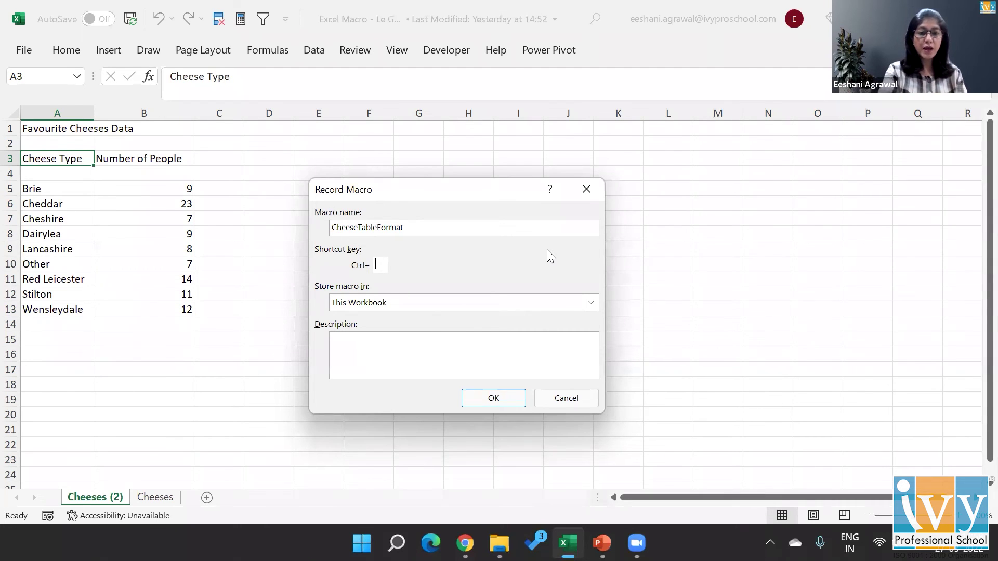
pyautogui.write('Q')
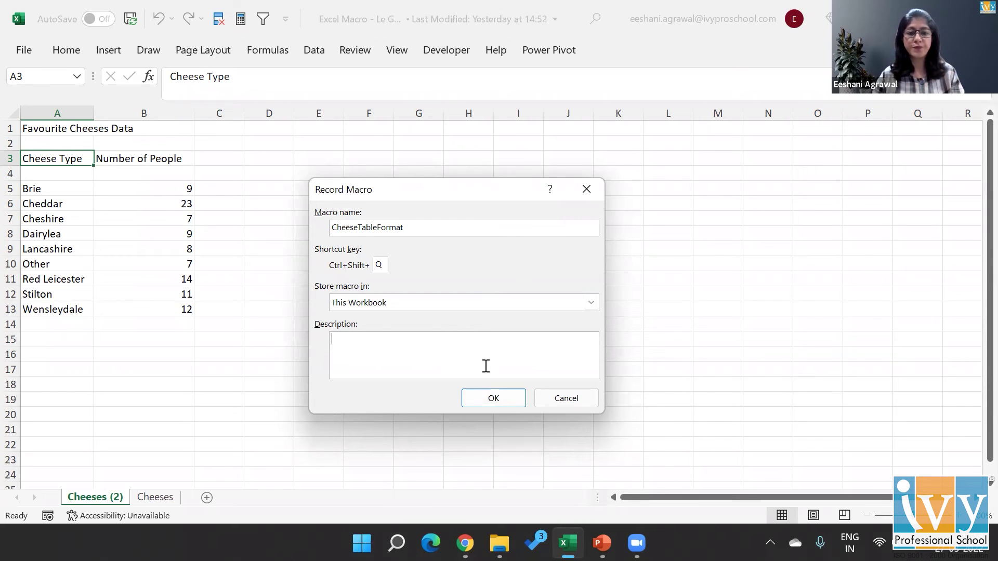
pyautogui.click(492, 396)
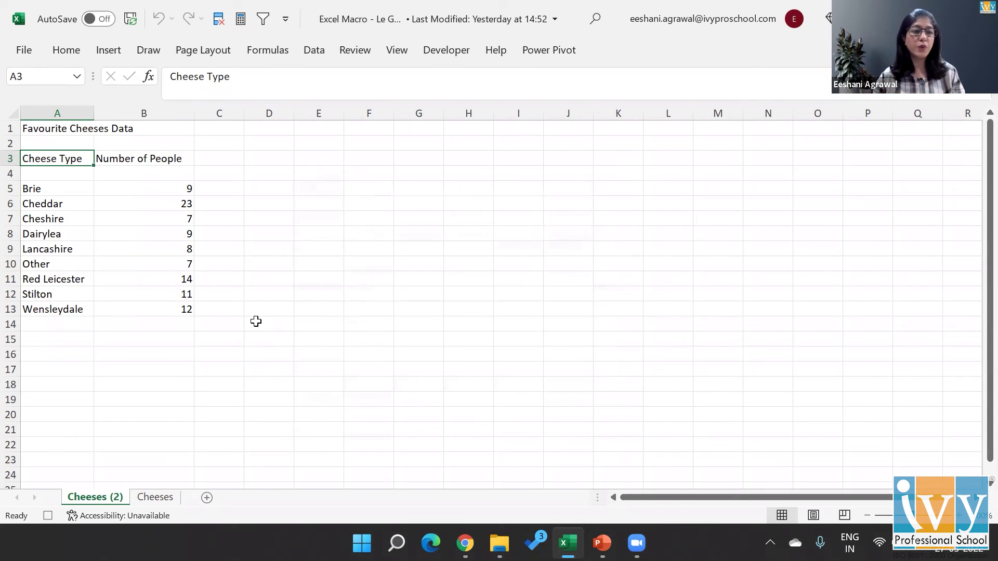
# Step: Delete the blank row 4 between the headers and the cheese data
pyautogui.click(10, 174)
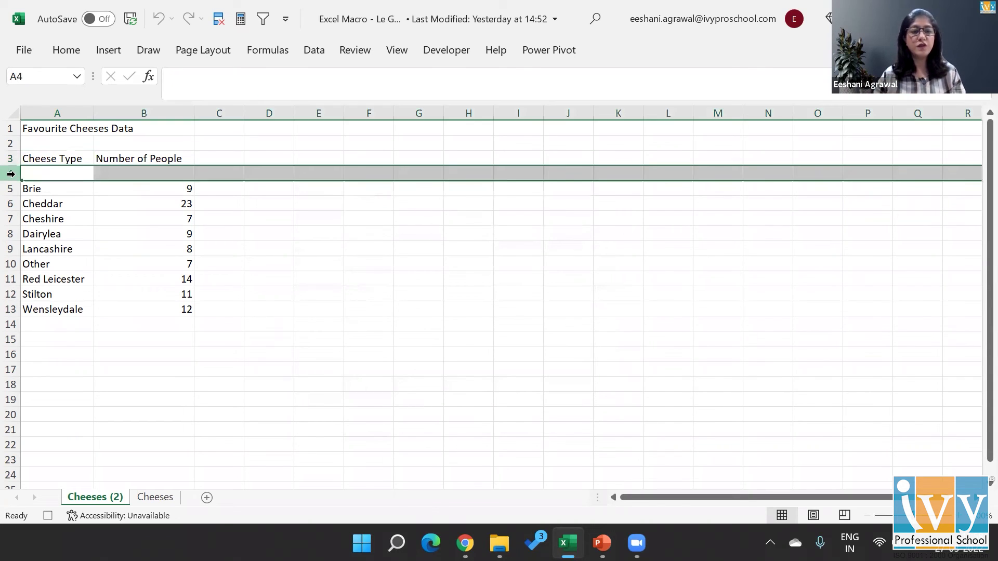
pyautogui.rightClick(12, 175)
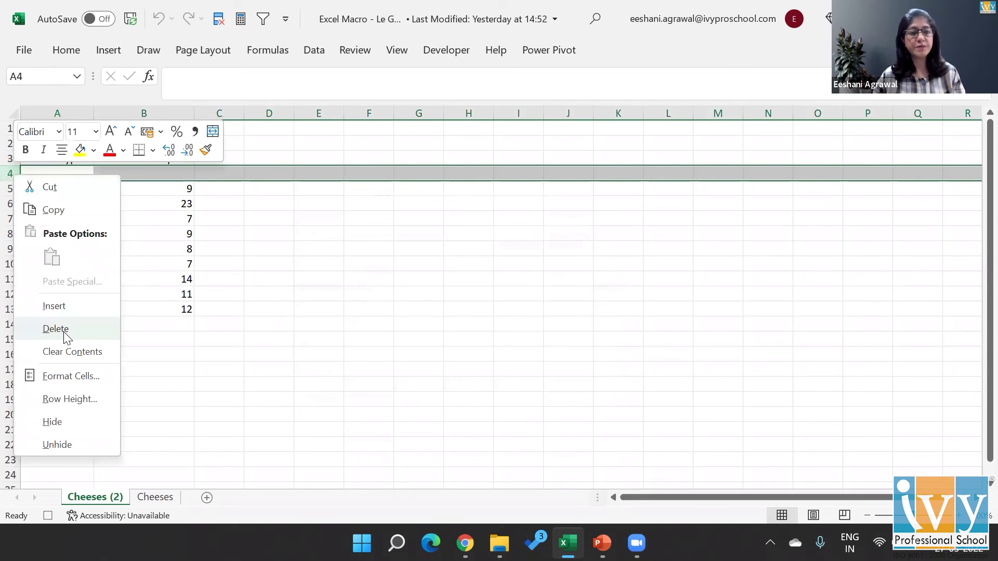
pyautogui.click(56, 329)
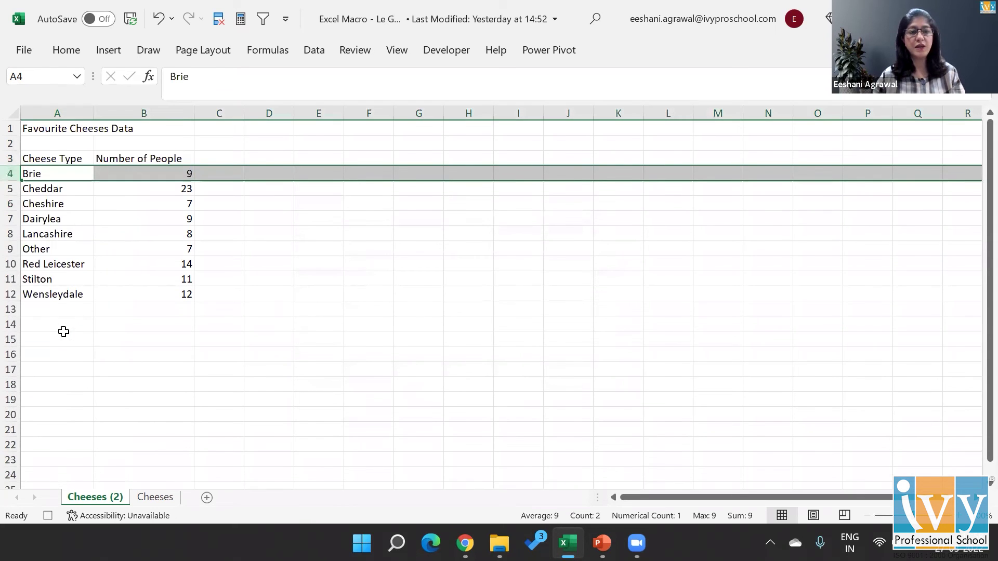
# Step: Add the column header "% People" in cell C3
pyautogui.click(229, 160)
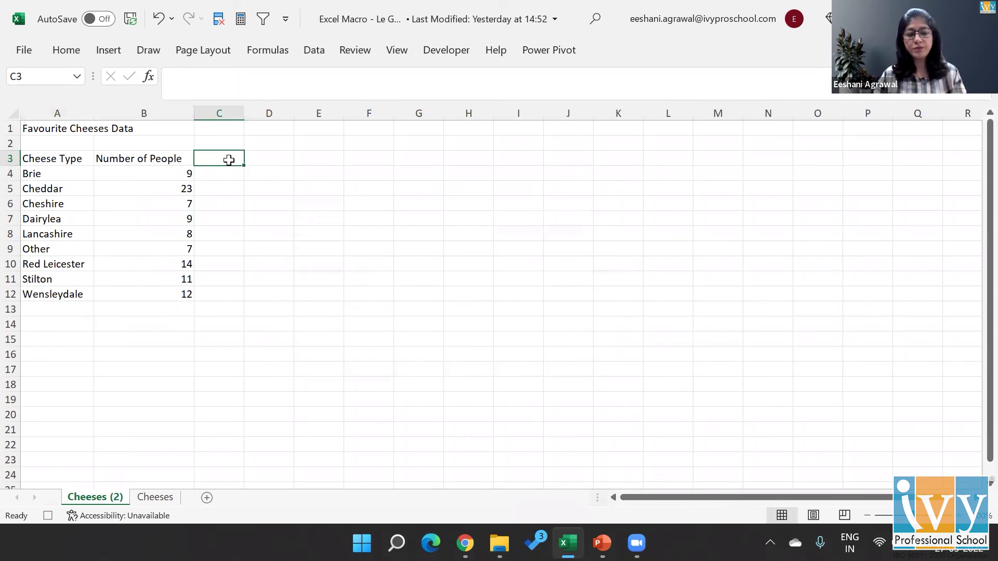
pyautogui.write('% People')
pyautogui.press('Return')
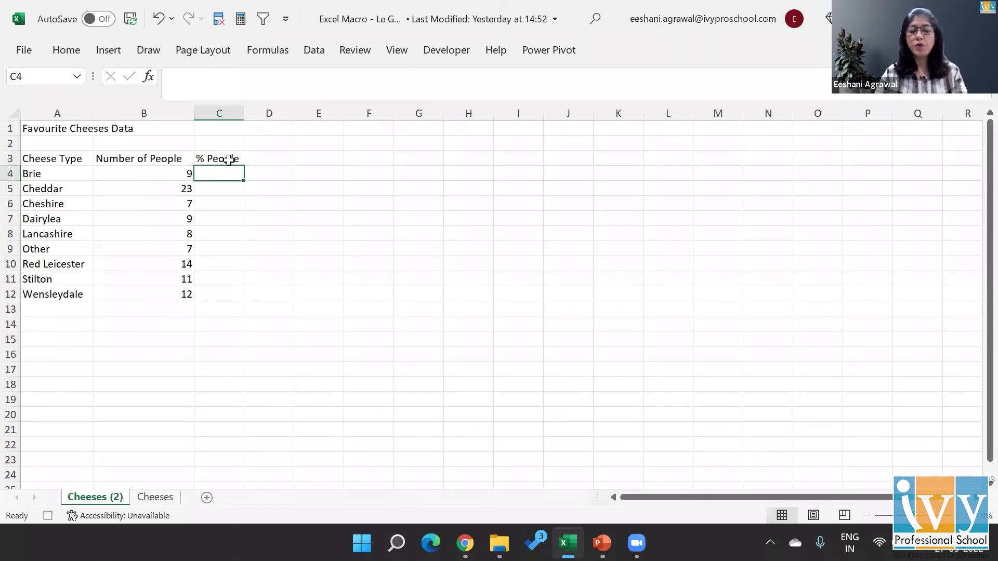
# Step: Enter the formula =B4/SUM(PeopleNumbers) in cell C4 to calculate Brie's share of people
pyautogui.write('=')
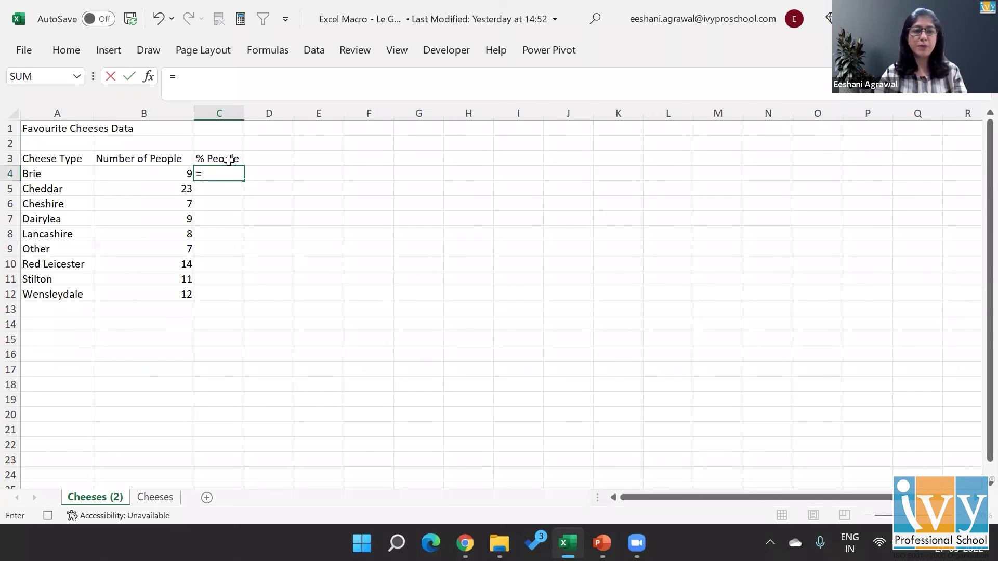
pyautogui.click(176, 172)
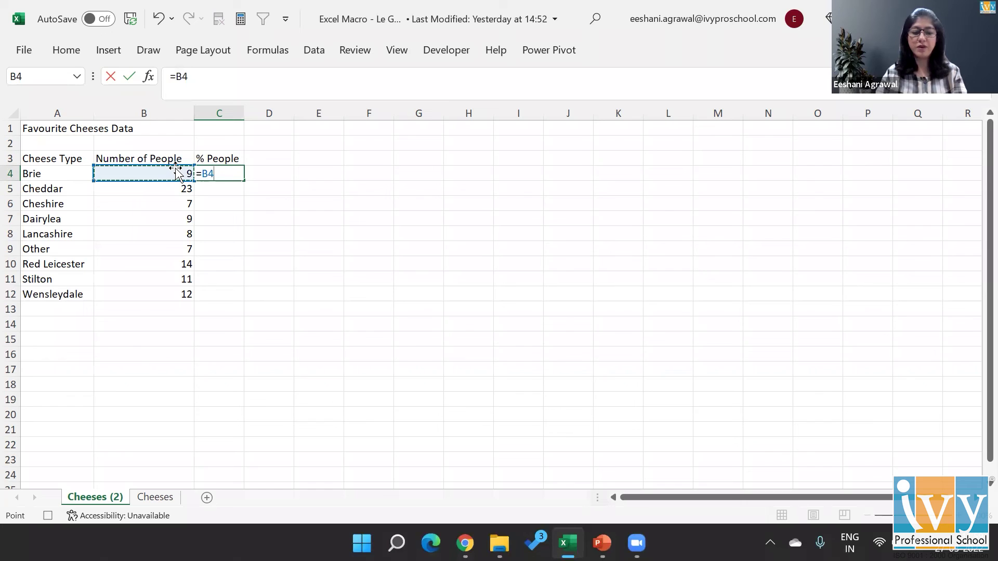
pyautogui.write('/sum')
pyautogui.press('Tab')
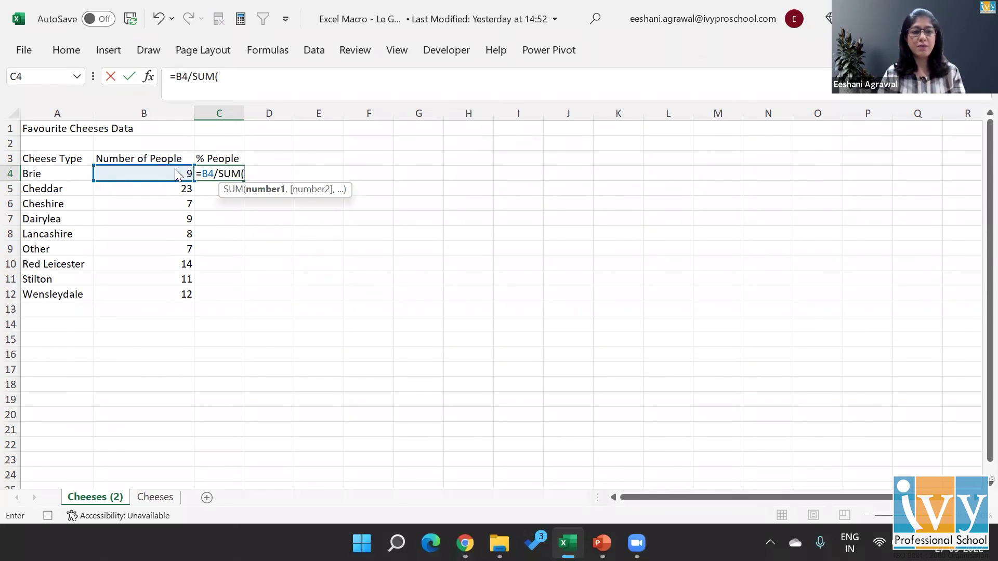
pyautogui.click(169, 172)
pyautogui.hotkey('ctrl', 'shift', 'Down')
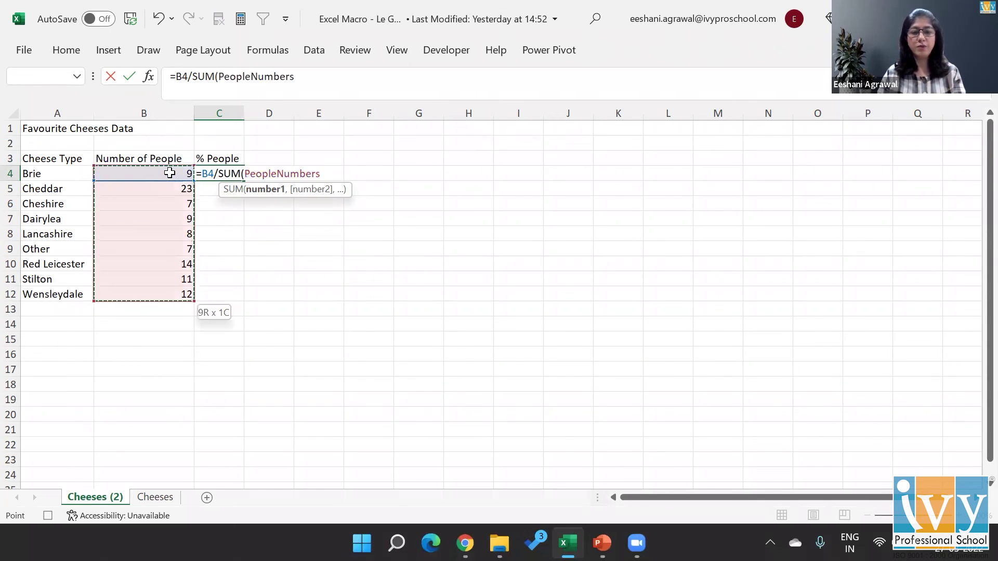
pyautogui.write(')')
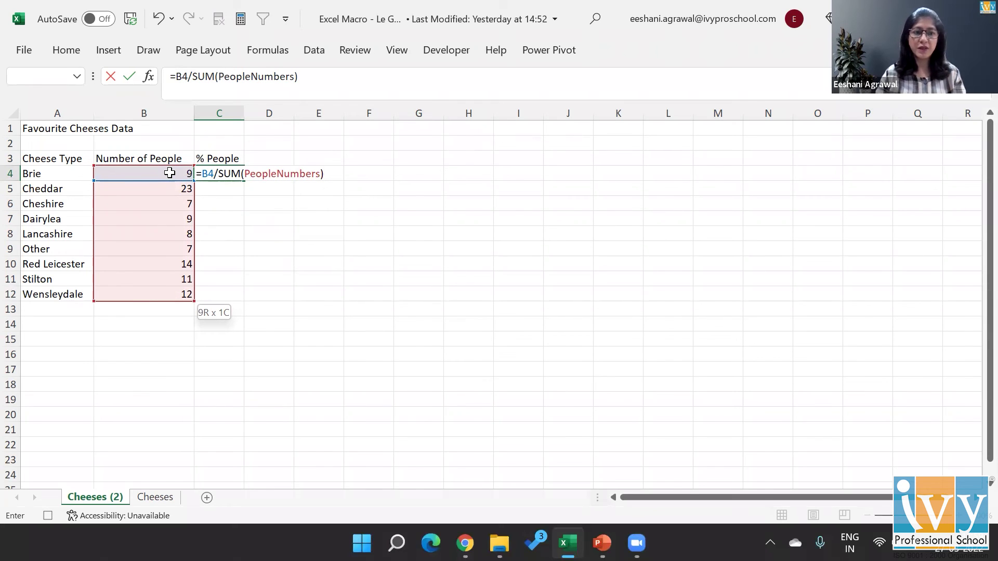
pyautogui.press('Return')
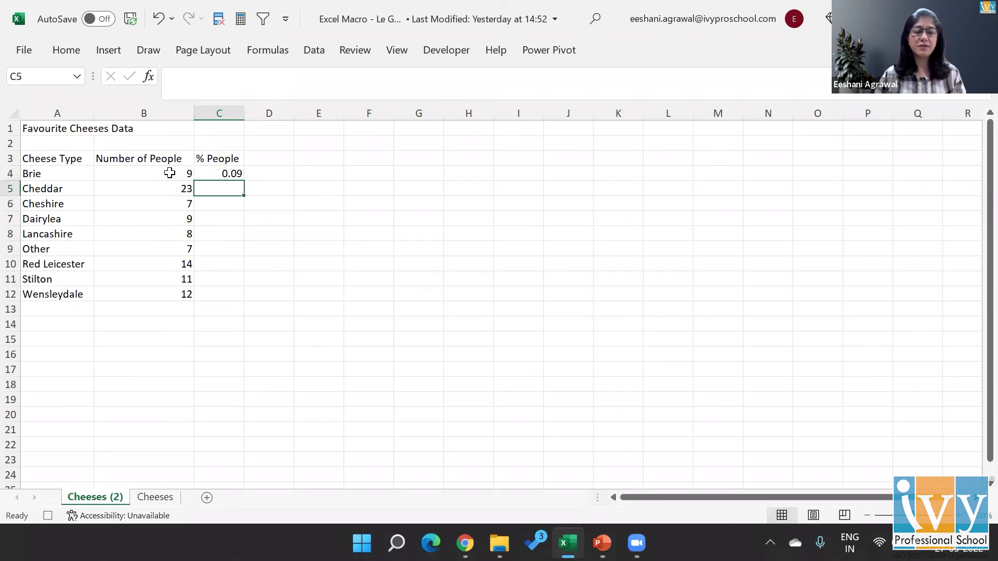
# Step: Format cell C4 as a percentage and fill its formula down through C12
pyautogui.press('Up')
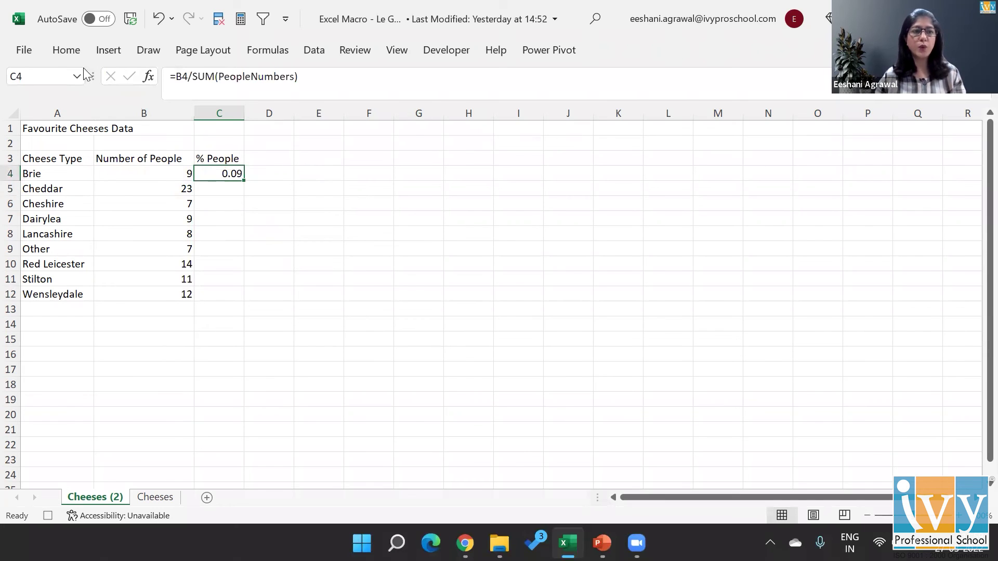
pyautogui.click(66, 51)
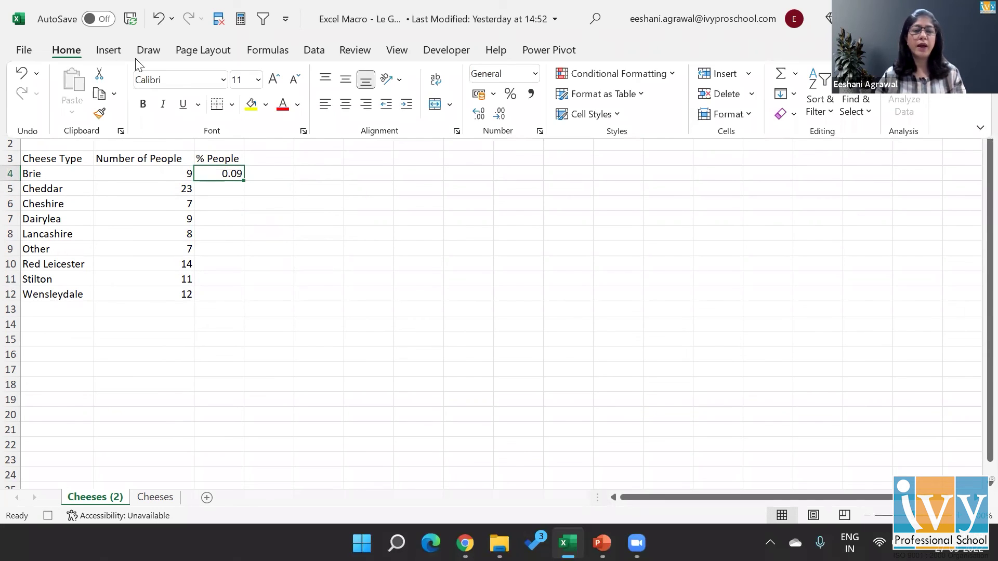
pyautogui.click(511, 96)
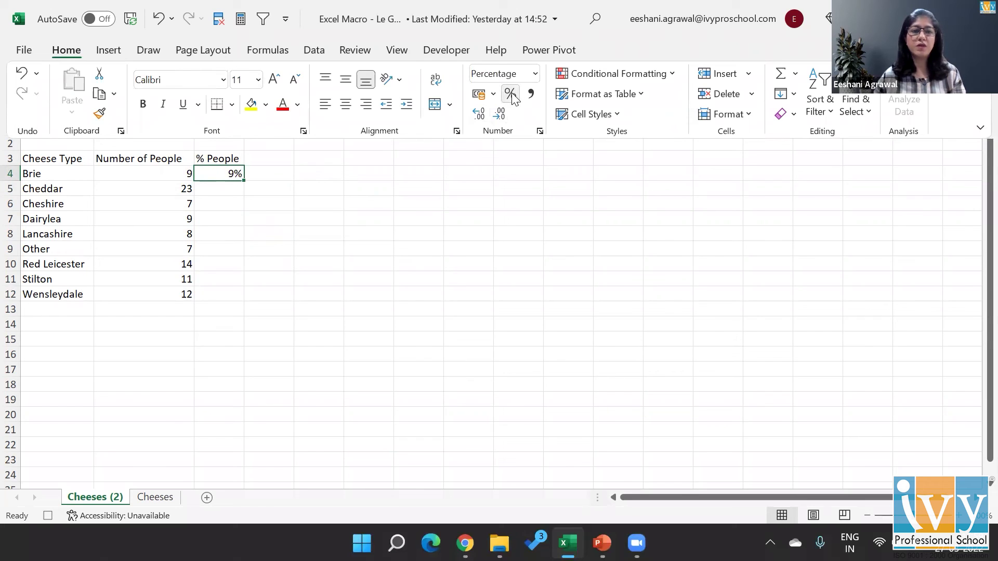
pyautogui.click(244, 180)
pyautogui.doubleClick(244, 179)
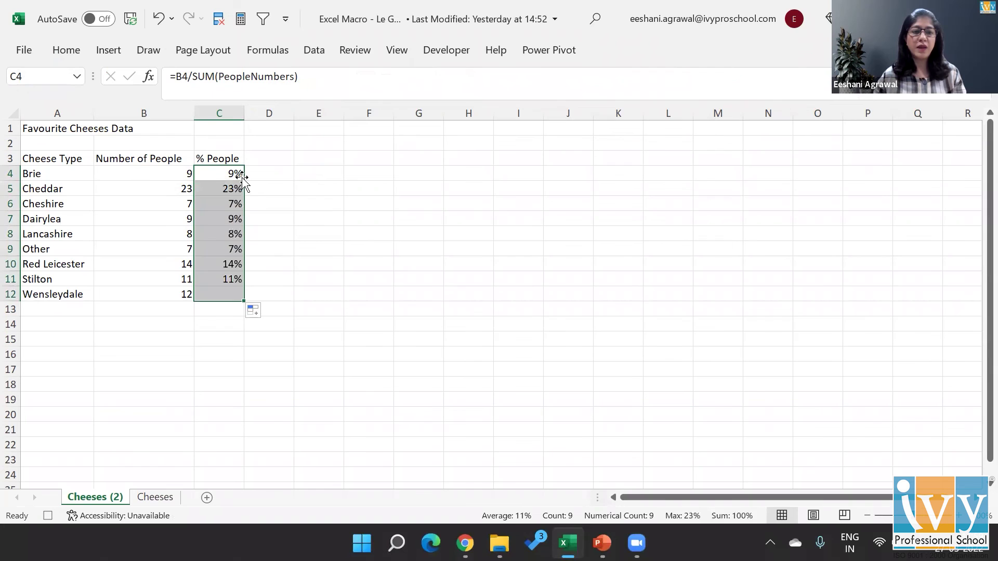
# Step: Apply All Borders to the whole cheese table, A3:C12
pyautogui.click(60, 157)
pyautogui.hotkey('ctrl', 'shift', 'Right')
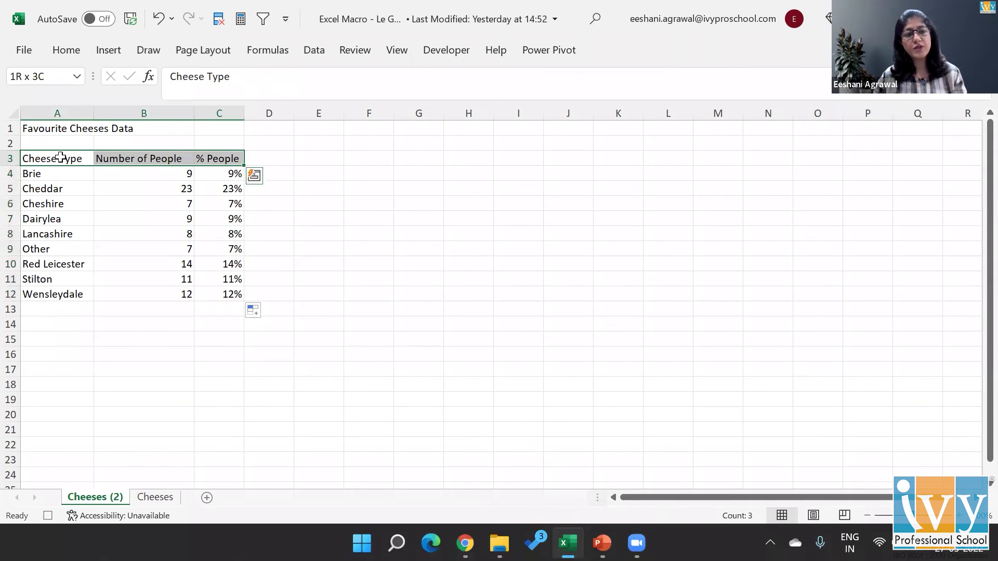
pyautogui.hotkey('ctrl', 'shift', 'Down')
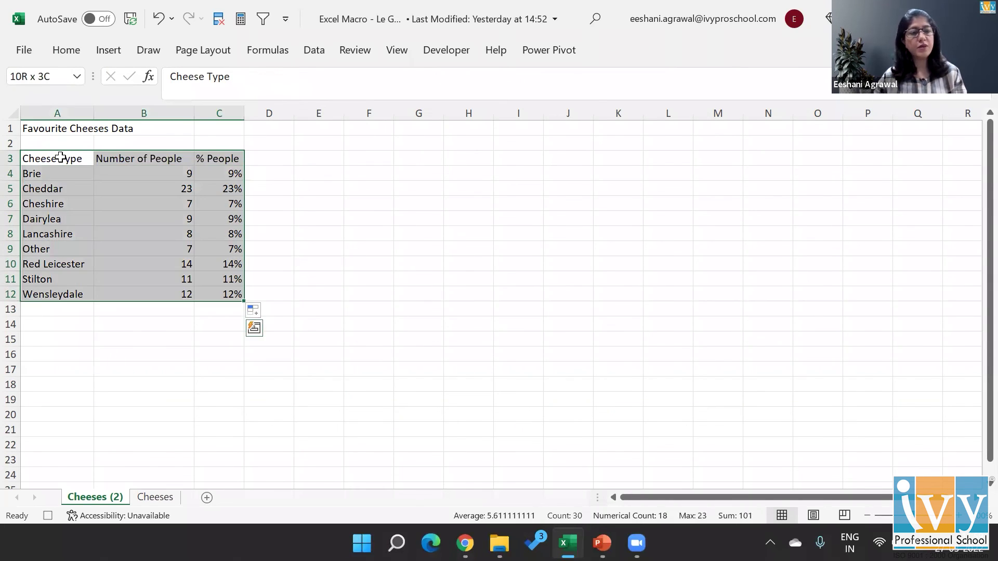
pyautogui.click(66, 49)
pyautogui.click(232, 105)
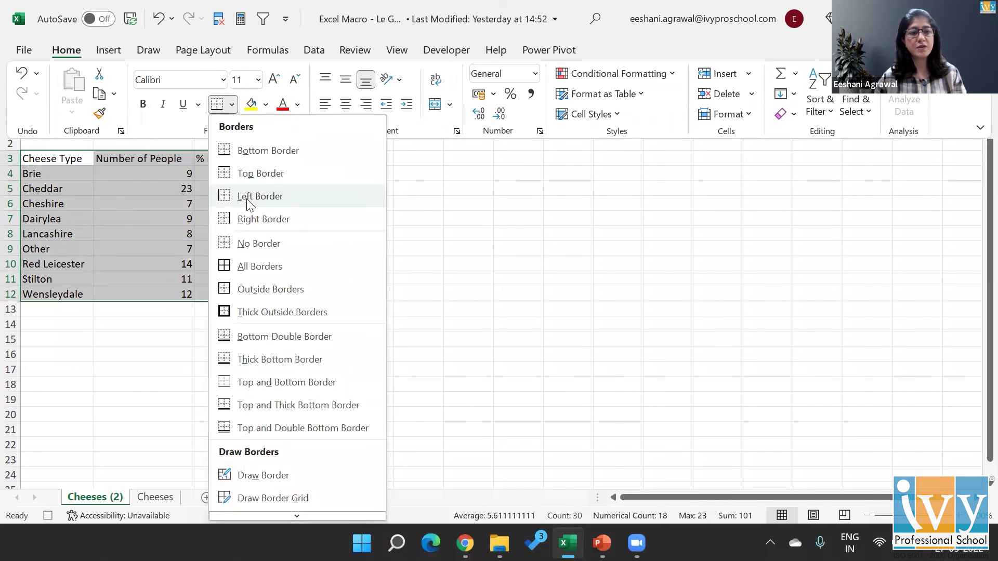
pyautogui.click(250, 273)
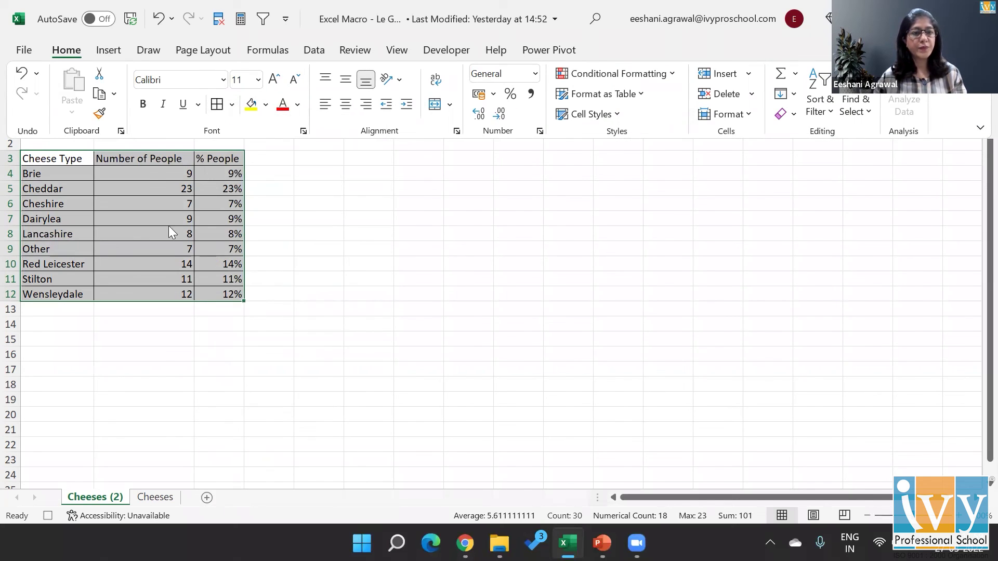
# Step: Fill the table's header row A3:C3 with the dark blue theme color
pyautogui.click(71, 157)
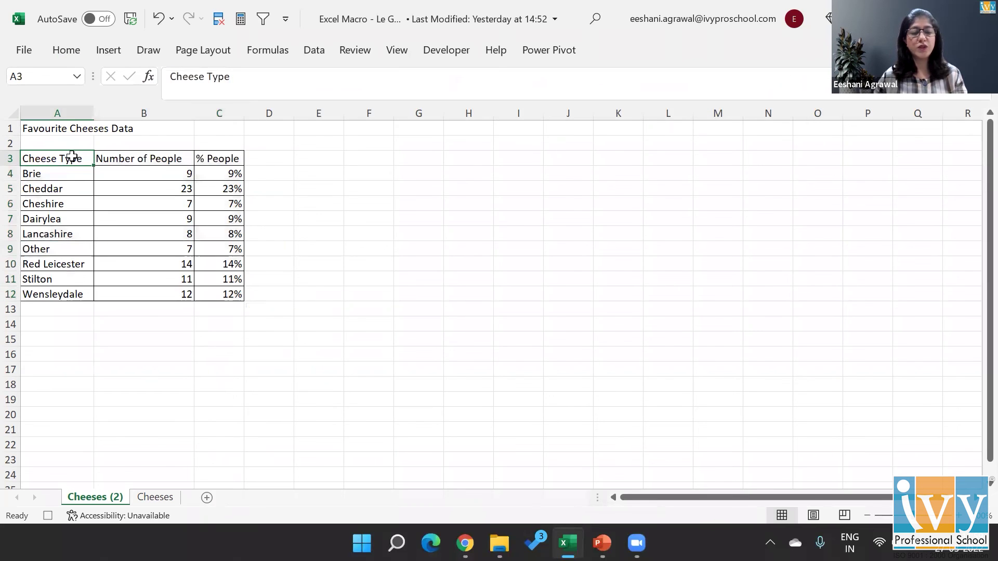
pyautogui.hotkey('ctrl', 'shift', 'Right')
pyautogui.click(66, 50)
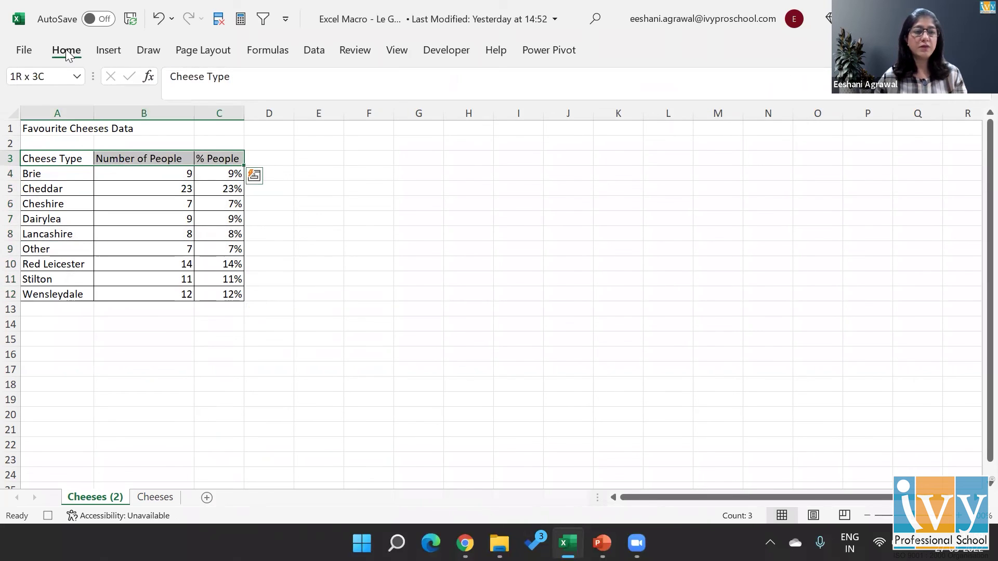
pyautogui.click(266, 106)
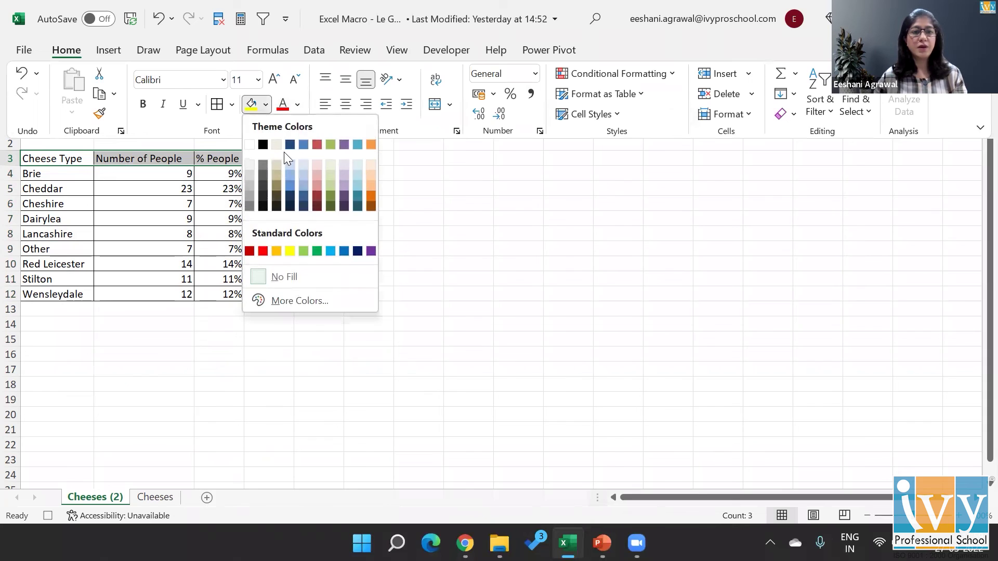
pyautogui.click(289, 144)
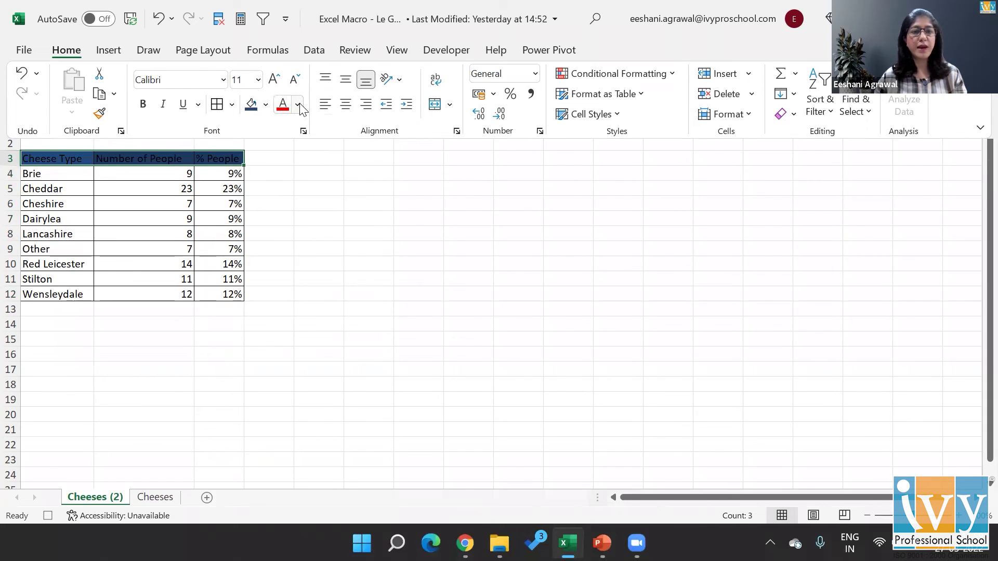
# Step: Make the text of the table's header row A3:C3 white and bold
pyautogui.click(299, 104)
pyautogui.click(282, 167)
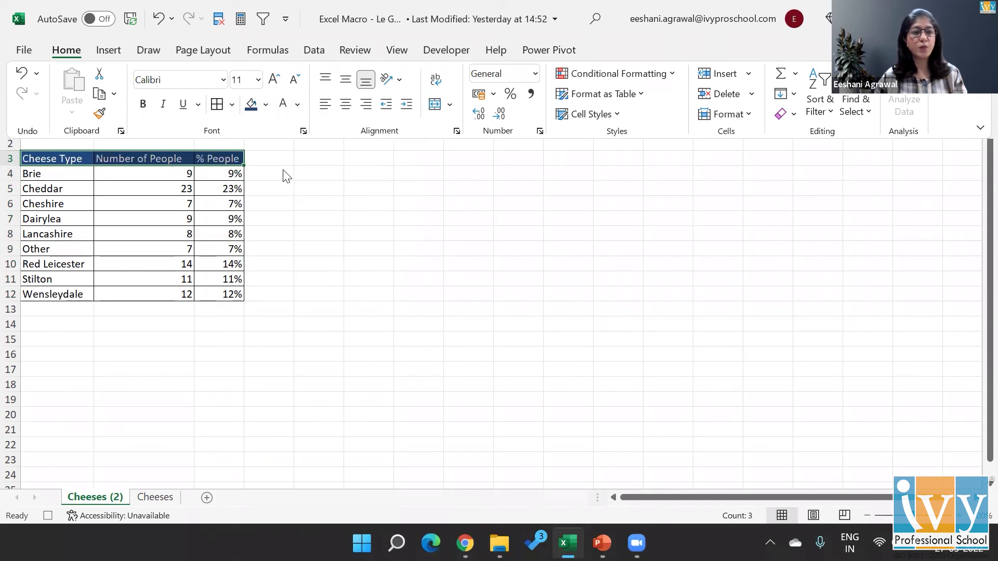
pyautogui.click(144, 105)
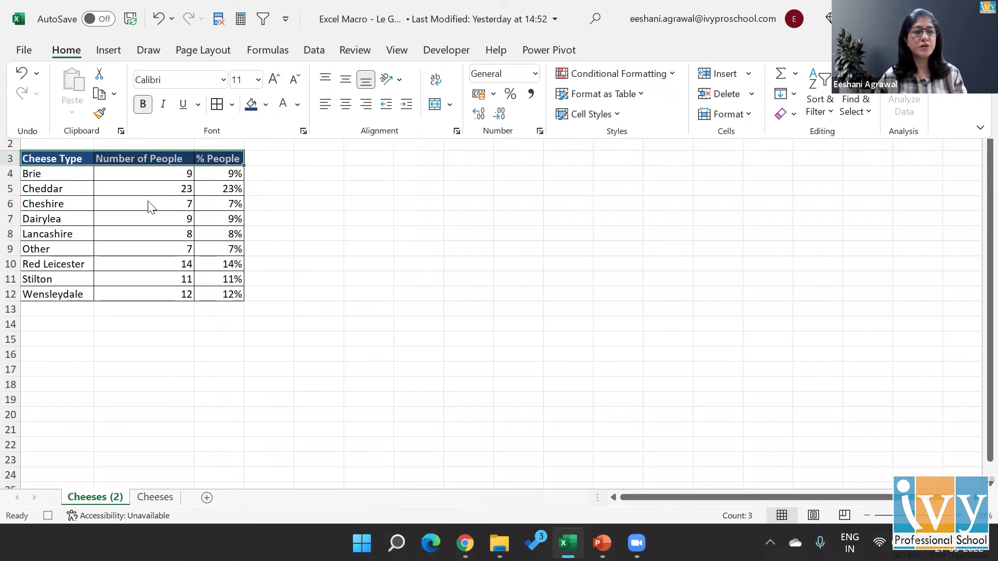
# Step: Center the values in B4:C12 both vertically and horizontally
pyautogui.click(151, 174)
pyautogui.click(153, 172)
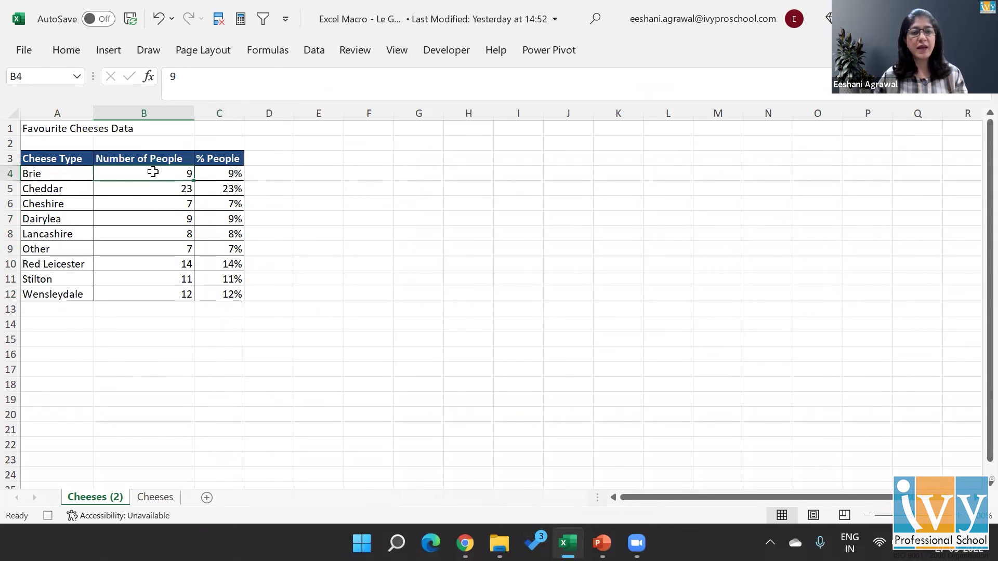
pyautogui.hotkey('ctrl', 'shift', 'Right')
pyautogui.hotkey('ctrl', 'shift', 'Down')
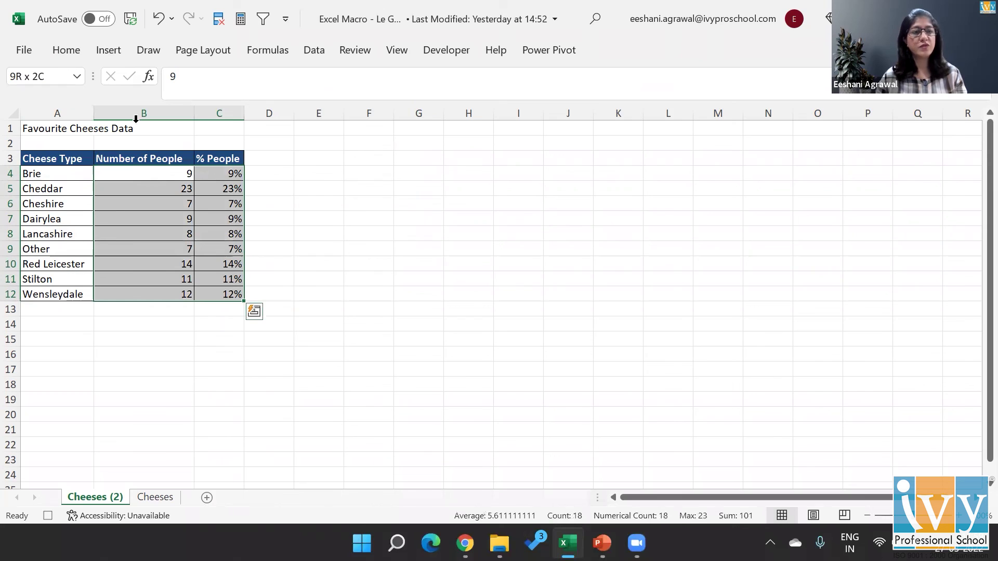
pyautogui.click(68, 50)
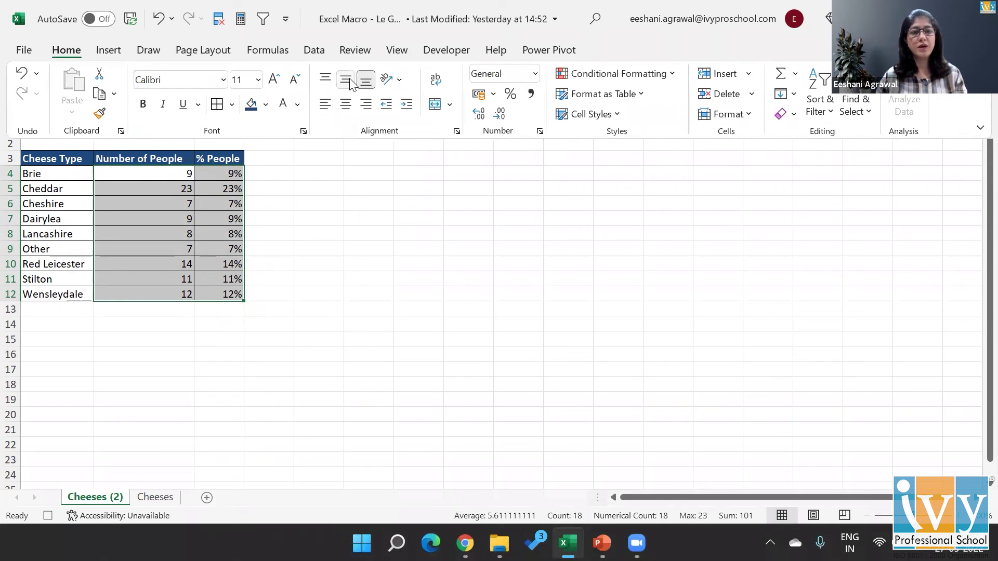
pyautogui.click(346, 80)
pyautogui.click(345, 104)
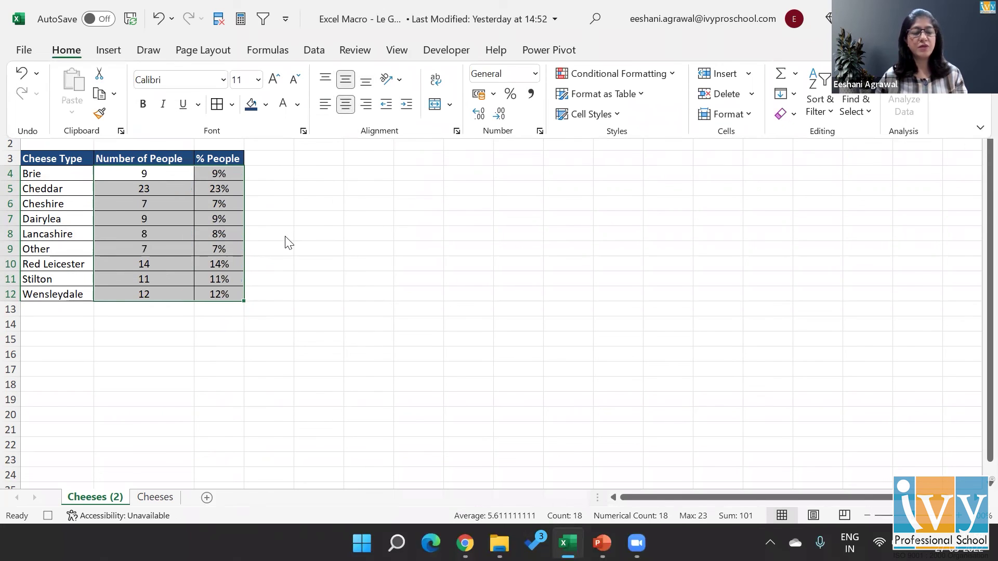
# Step: Merge and center the title Favourite Cheeses Data across A1:C1
pyautogui.click(58, 128)
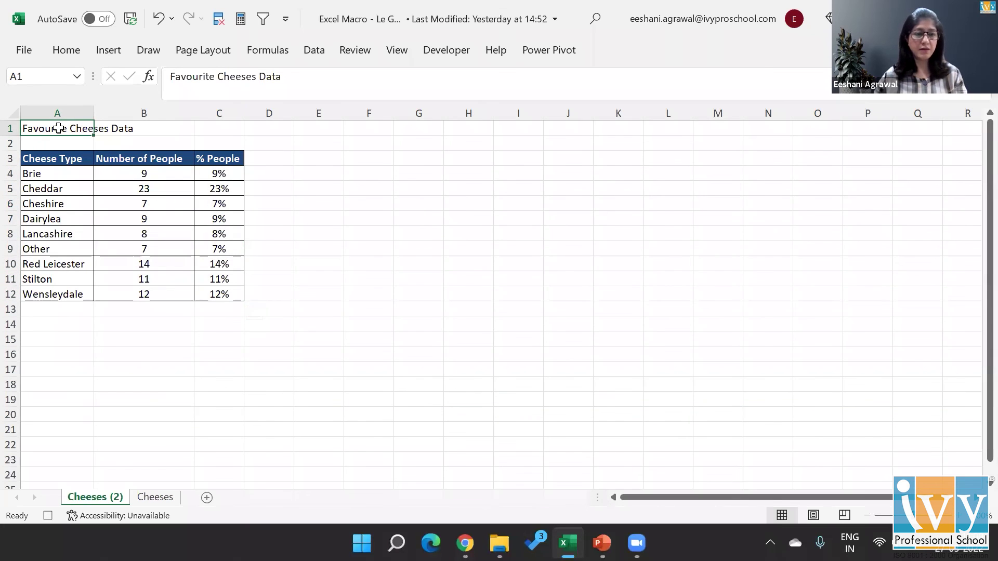
pyautogui.hotkey('shift', 'Right')
pyautogui.hotkey('shift', 'Right')
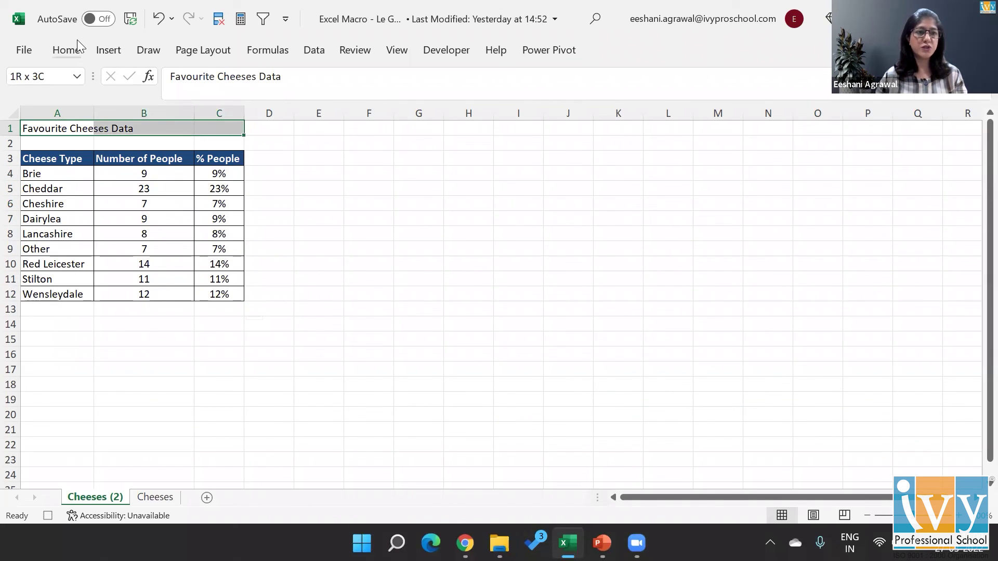
pyautogui.click(70, 50)
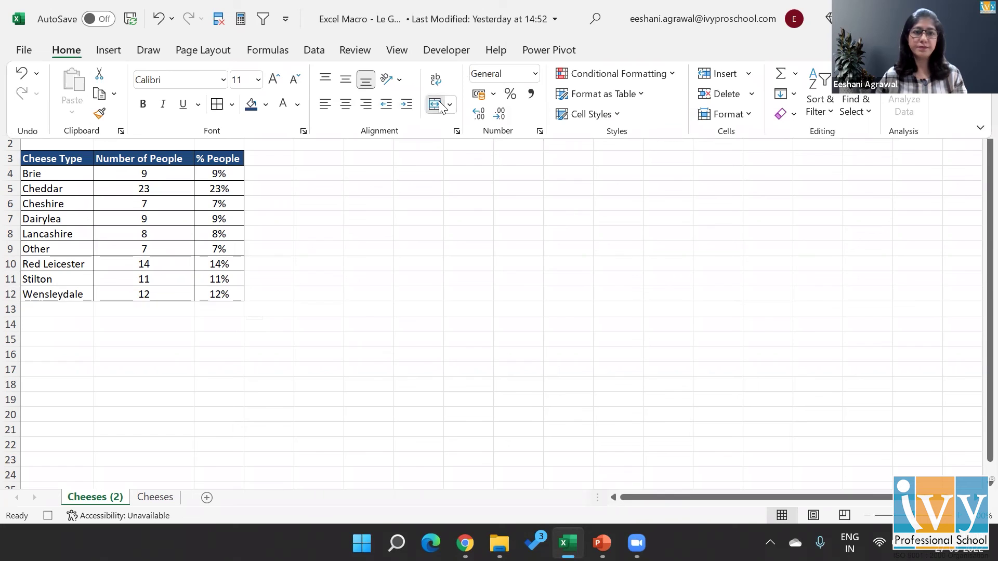
pyautogui.click(438, 105)
# Step: Enlarge the merged title's font by two size increments and give it a dark blue fill with white text
pyautogui.click(274, 80)
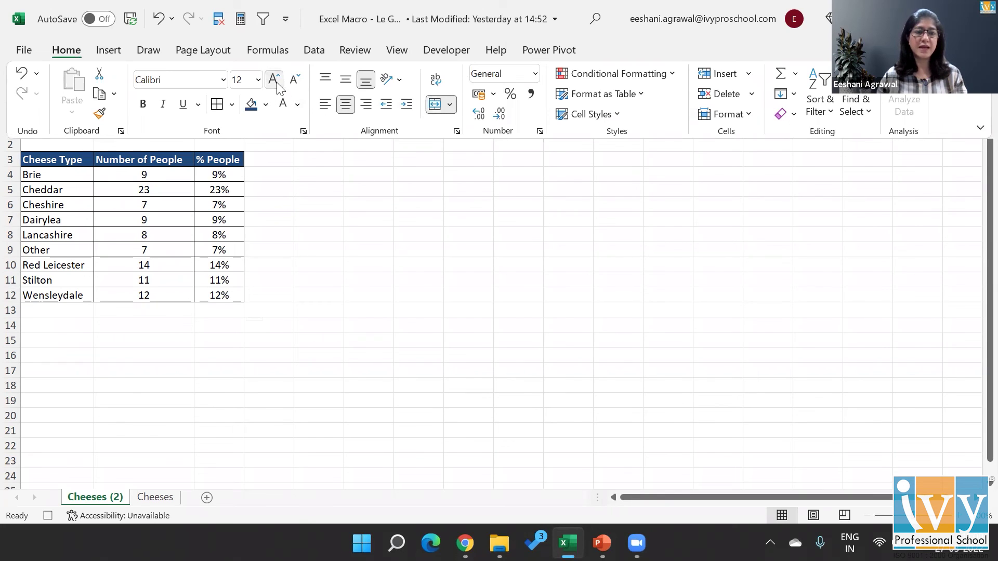
pyautogui.click(254, 109)
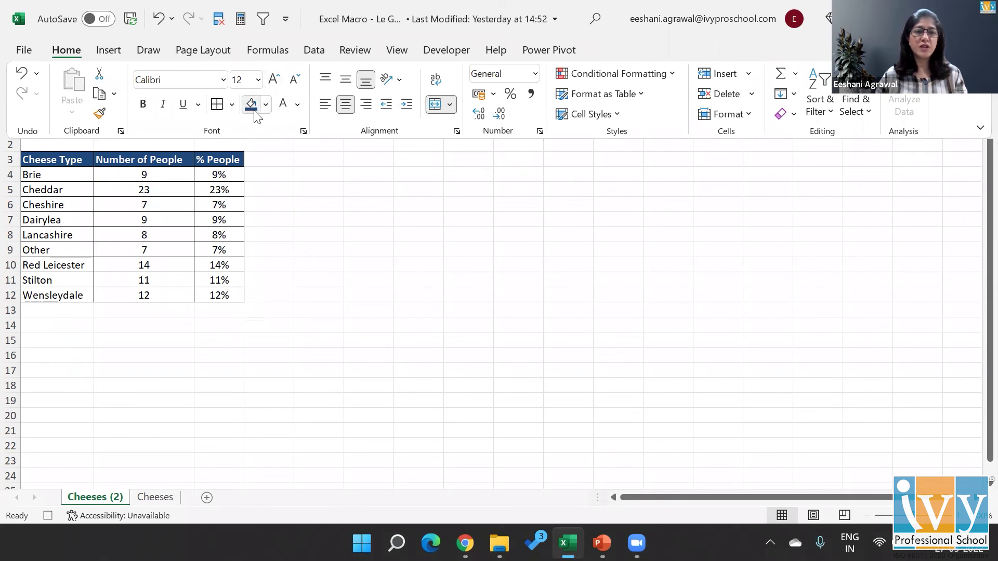
pyautogui.click(274, 79)
pyautogui.click(290, 192)
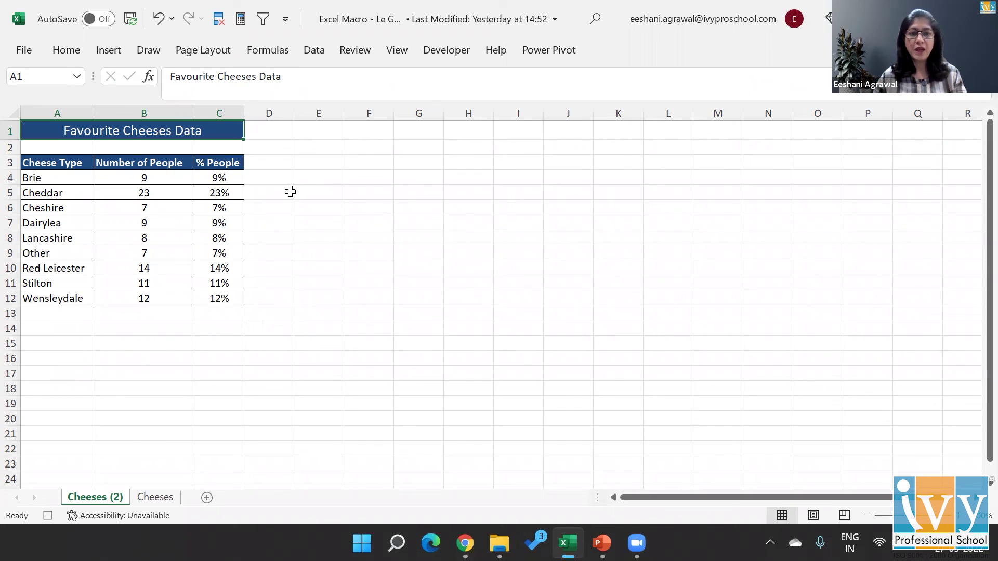
# Step: Stop recording the macro
pyautogui.click(398, 51)
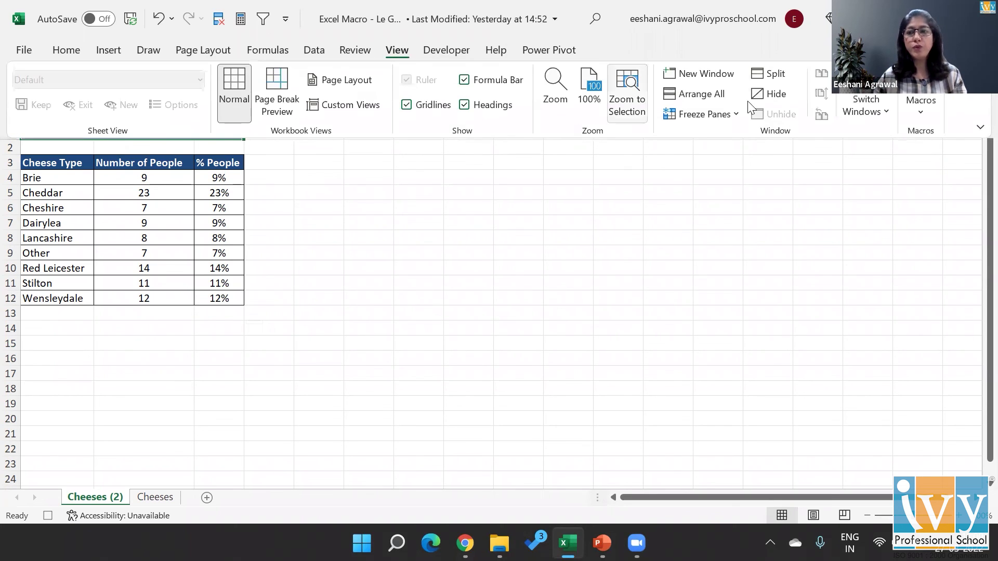
pyautogui.click(914, 119)
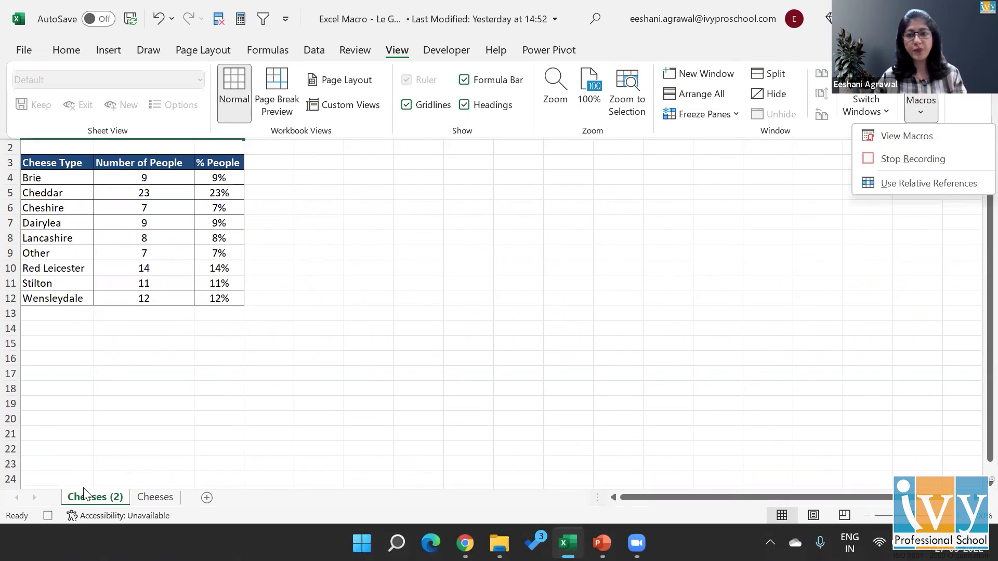
pyautogui.click(913, 159)
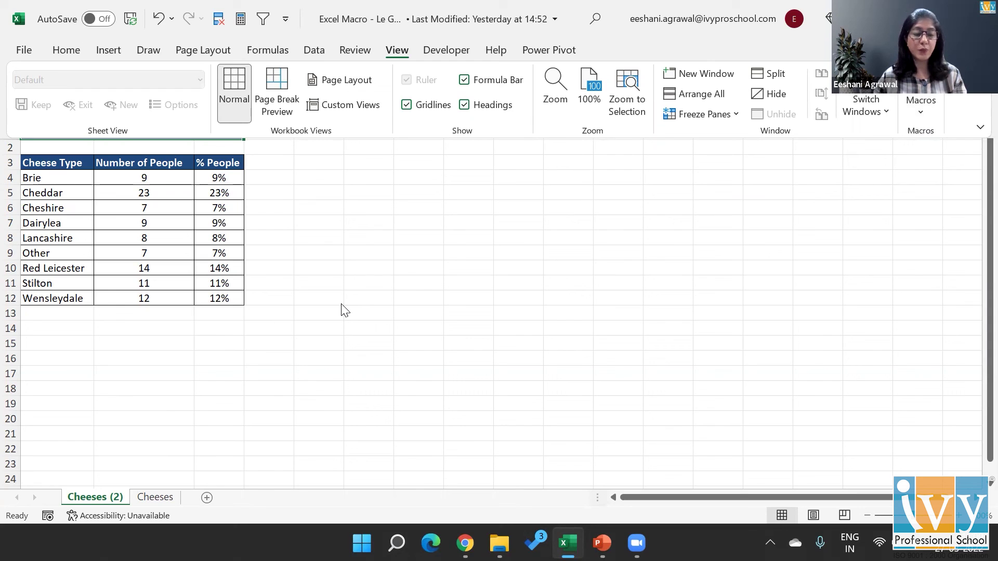
# Step: Run the recorded CheeseTableFormat macro on the unformatted Cheeses sheet with cell A3 selected
pyautogui.click(159, 498)
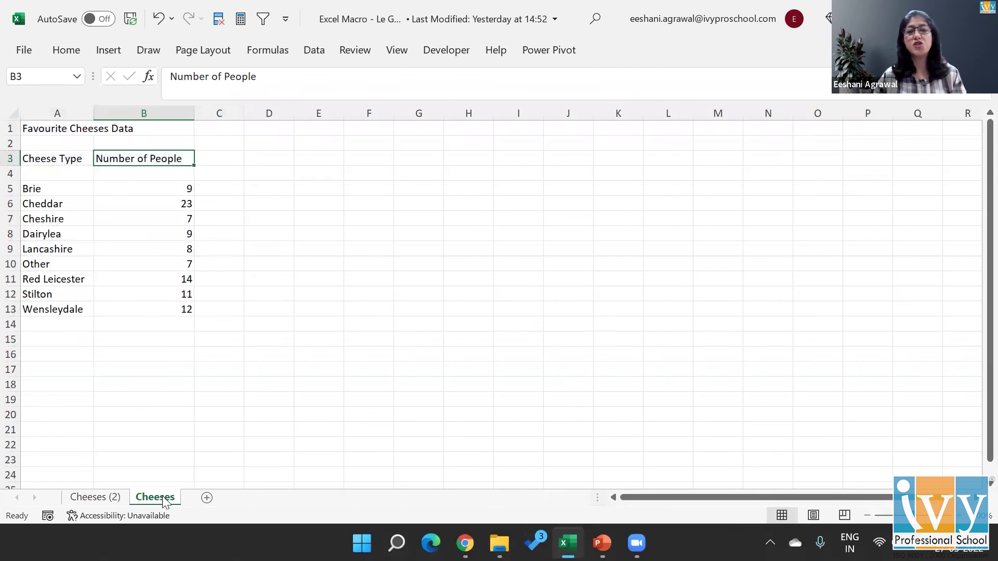
pyautogui.click(50, 162)
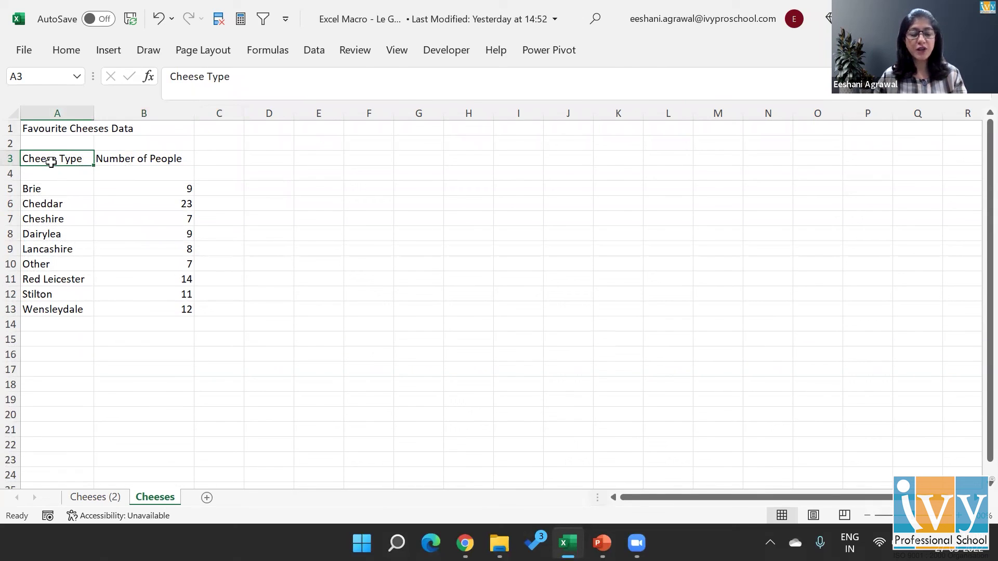
pyautogui.hotkey('ctrl', 'shift', 'm')
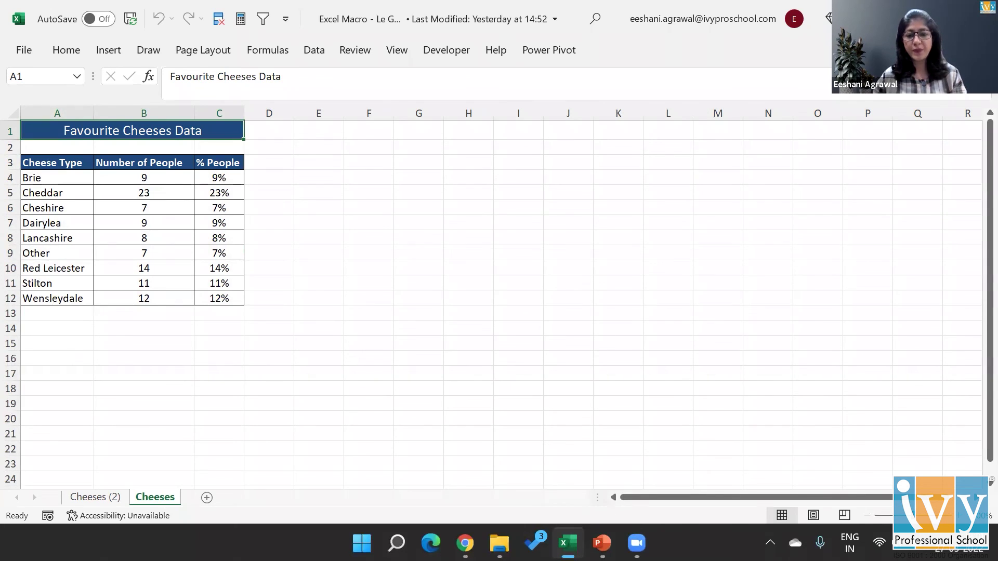
pyautogui.click(637, 543)
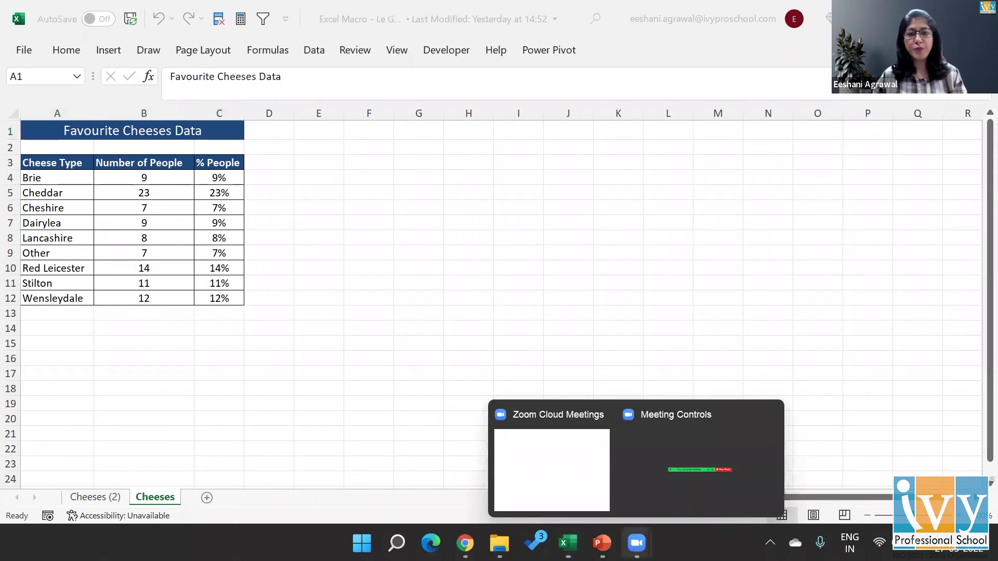
pyautogui.click(675, 485)
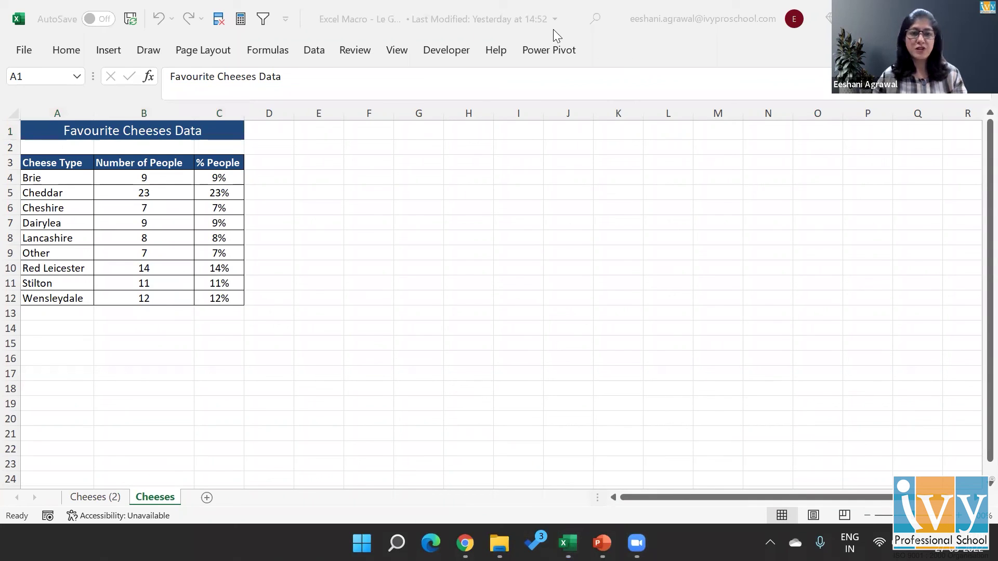